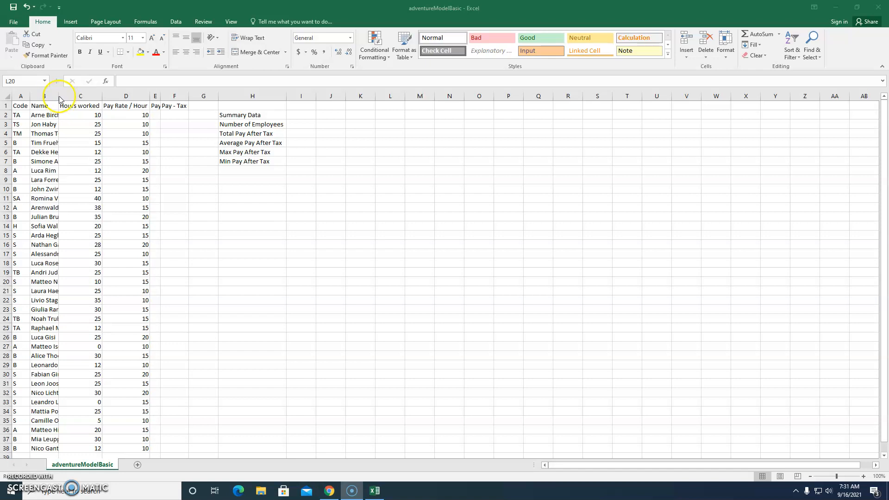
Widen the Name, Pay and Pay - Tax columns so their contents fit.
{"action": "left_click_drag", "start_coordinate": [58, 96], "coordinate": [95, 94]}
{"action": "left_click_drag", "start_coordinate": [200, 95], "coordinate": [263, 96]}
{"action": "left_click", "coordinate": [304, 226]}
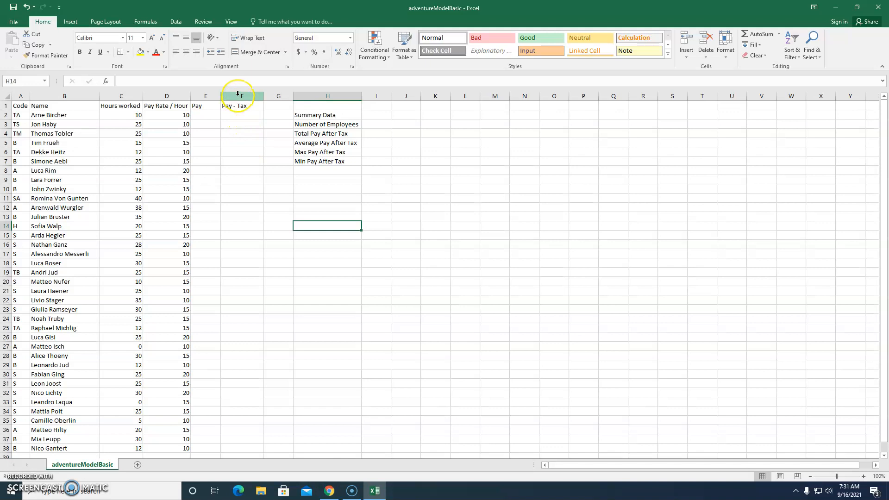
Enter the formula =C2*D2 in E2 to multiply hours worked by pay rate.
{"action": "left_click", "coordinate": [213, 115]}
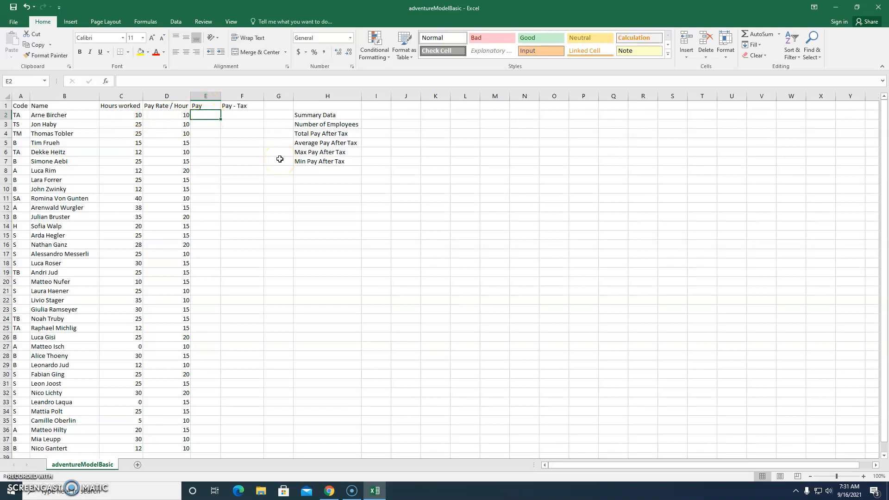
{"action": "type", "text": "="}
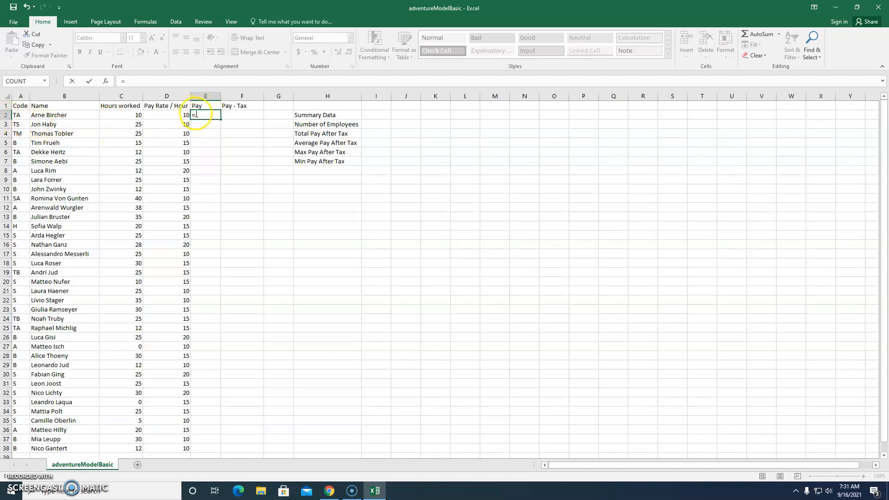
{"action": "left_click", "coordinate": [132, 117]}
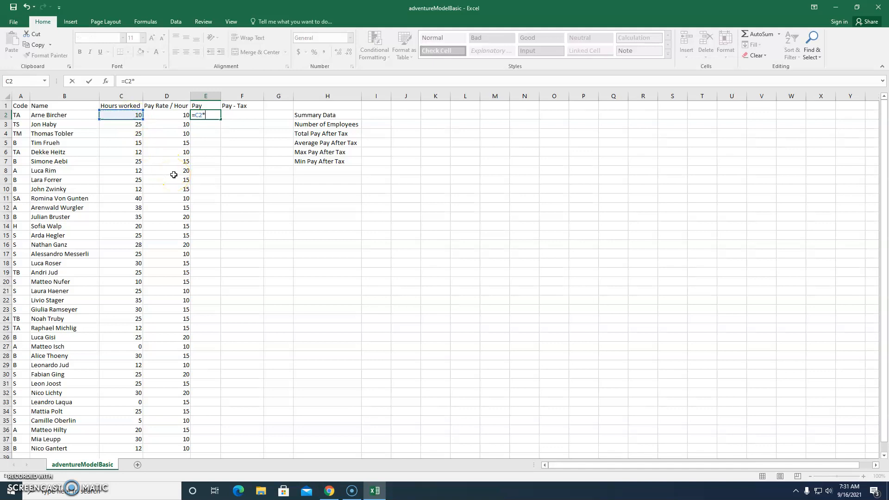
{"action": "type", "text": "*"}
{"action": "left_click", "coordinate": [174, 117]}
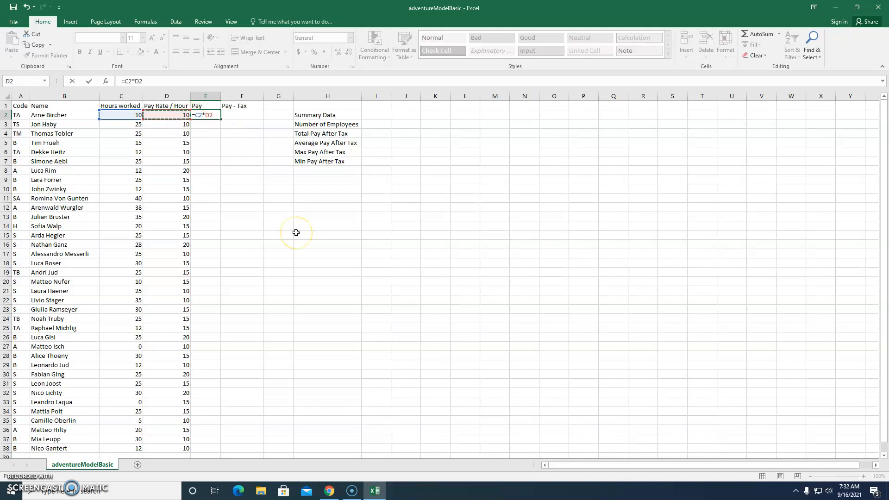
{"action": "key", "text": "ctrl+Return"}
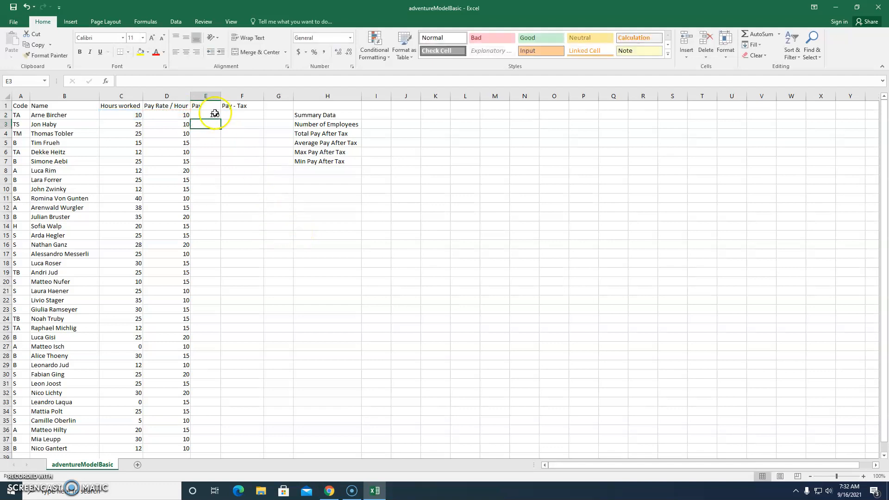
Fill the Pay formula from E2 down to E38.
{"action": "left_click_drag", "start_coordinate": [221, 118], "coordinate": [218, 403]}
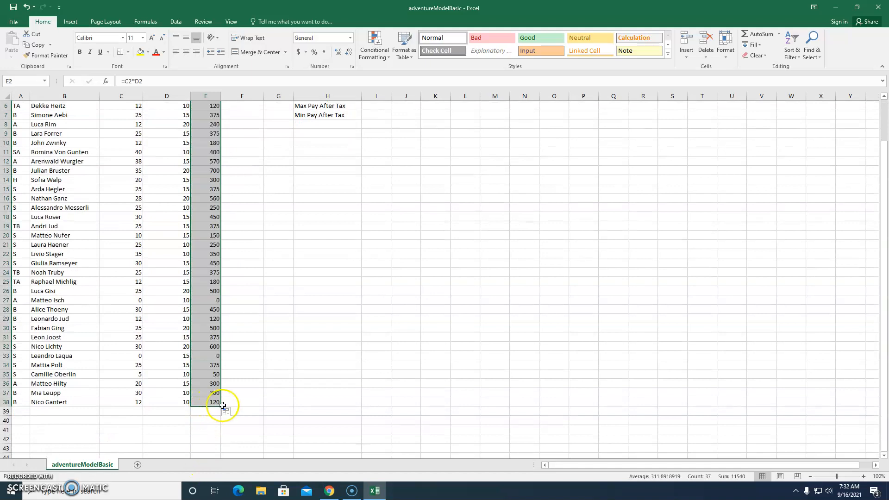
{"action": "left_click", "coordinate": [260, 362]}
{"action": "scroll", "coordinate": [263, 360], "scroll_direction": "up", "scroll_amount": 2}
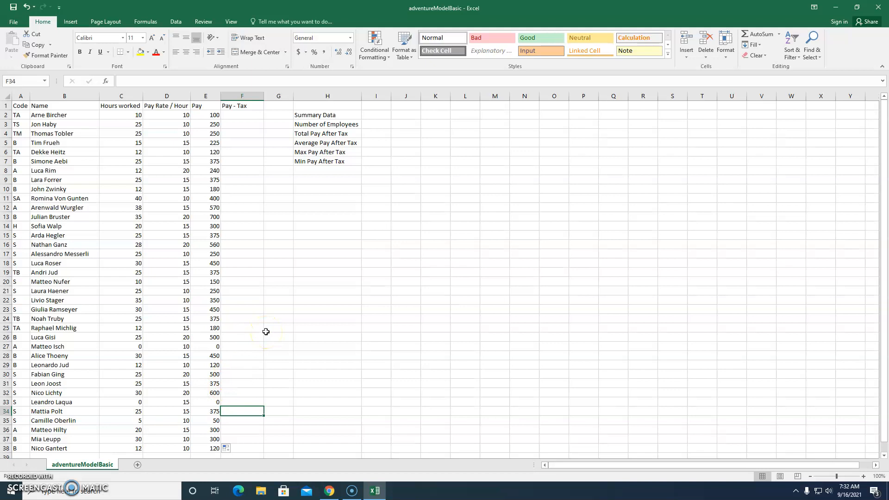
{"action": "left_click", "coordinate": [335, 261]}
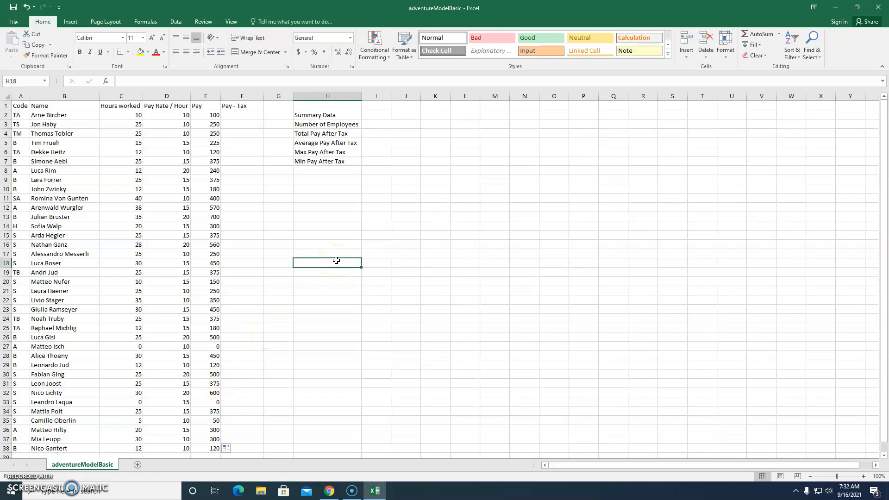
Show the sheet's formulas, check the cell references in the Pay column, including E26, and return to displaying values.
{"action": "type", "text": "~"}
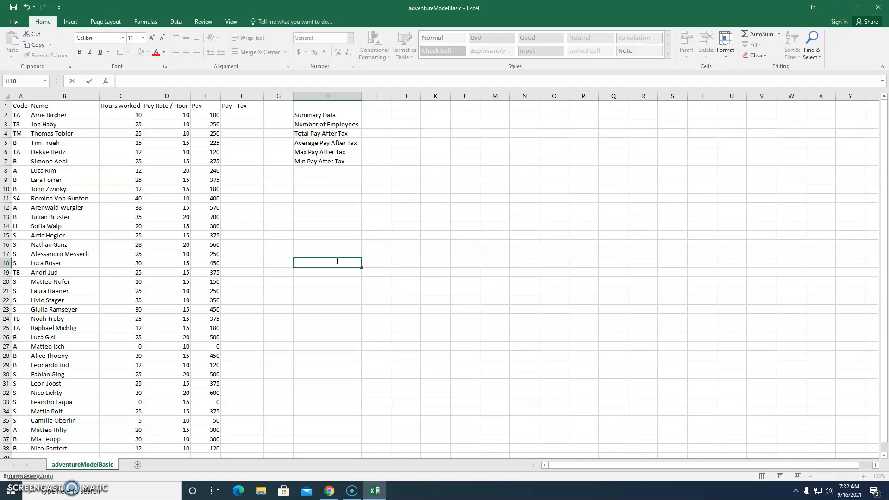
{"action": "key", "text": "Escape"}
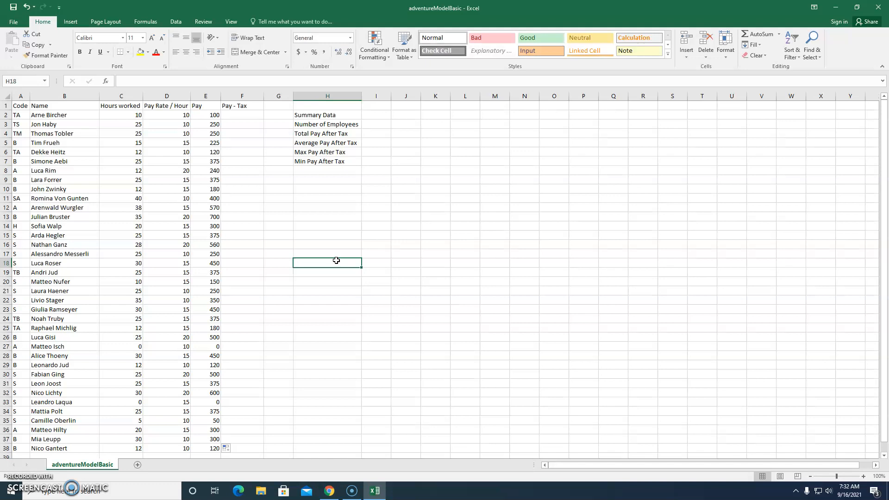
{"action": "key", "text": "ctrl+grave"}
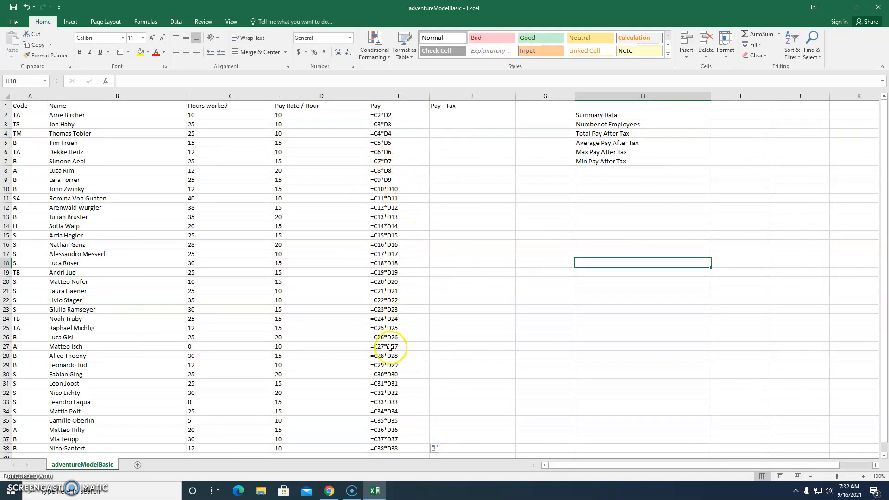
{"action": "scroll", "coordinate": [390, 348], "scroll_direction": "down", "scroll_amount": 2}
{"action": "scroll", "coordinate": [393, 297], "scroll_direction": "up", "scroll_amount": 2}
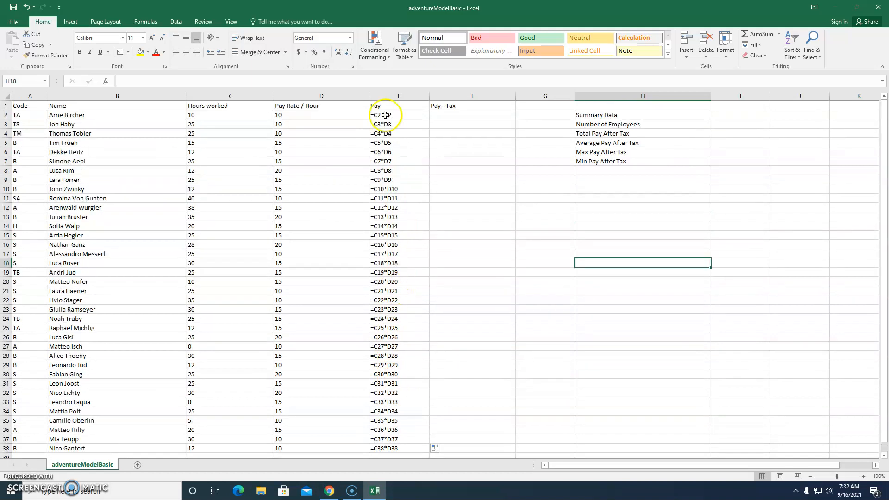
{"action": "double_click", "coordinate": [407, 340]}
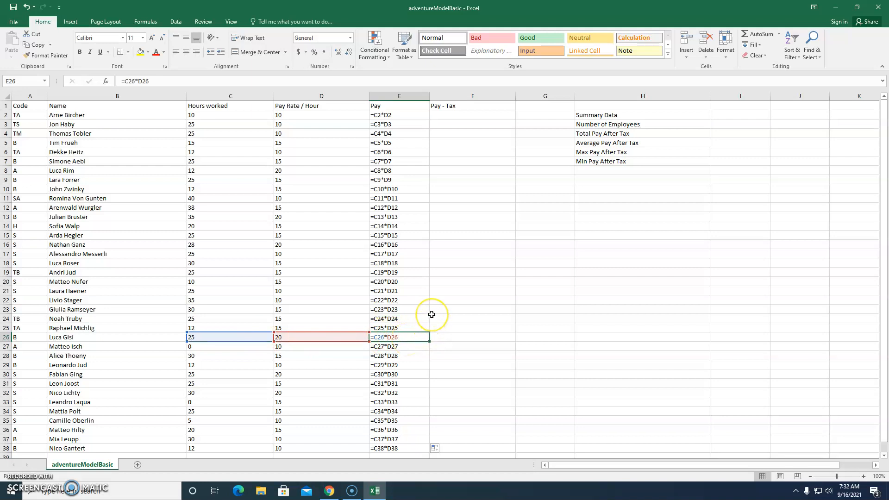
{"action": "key", "text": "Escape"}
{"action": "key", "text": "ctrl+grave"}
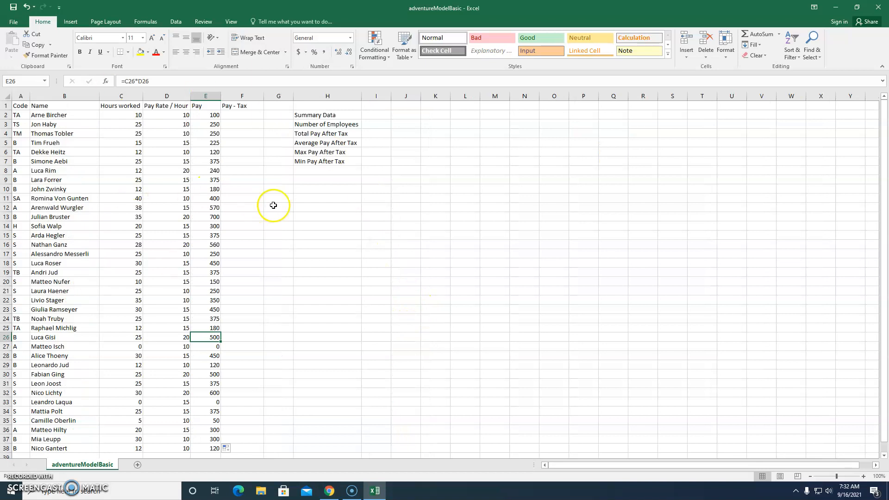
Insert a new column before Pay - Tax and give it the heading Tax.
{"action": "right_click", "coordinate": [243, 96]}
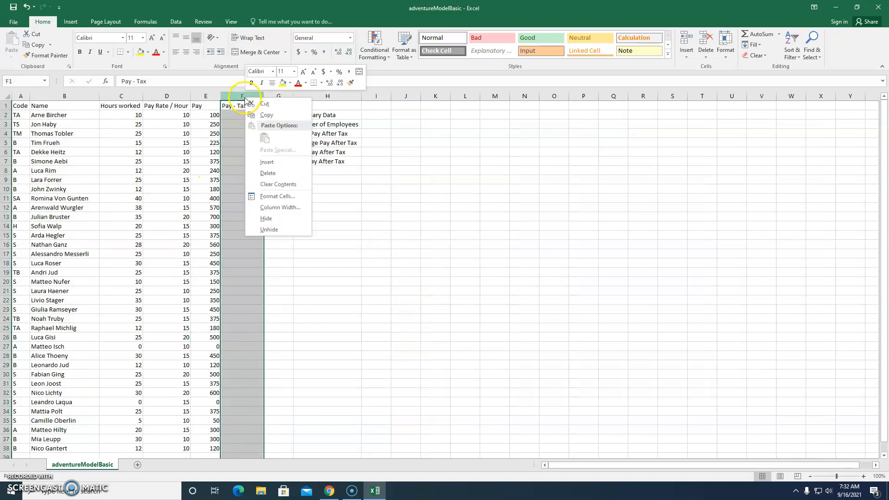
{"action": "left_click", "coordinate": [267, 162]}
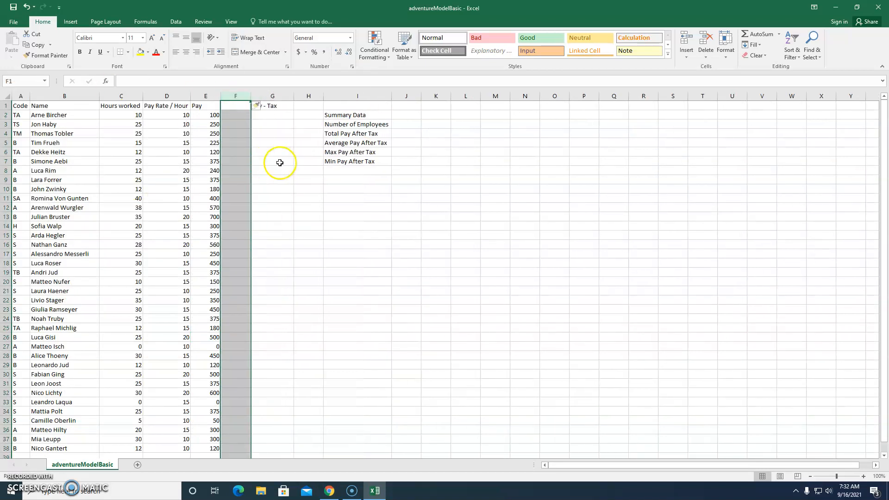
{"action": "left_click", "coordinate": [236, 106]}
{"action": "type", "text": "Tax"}
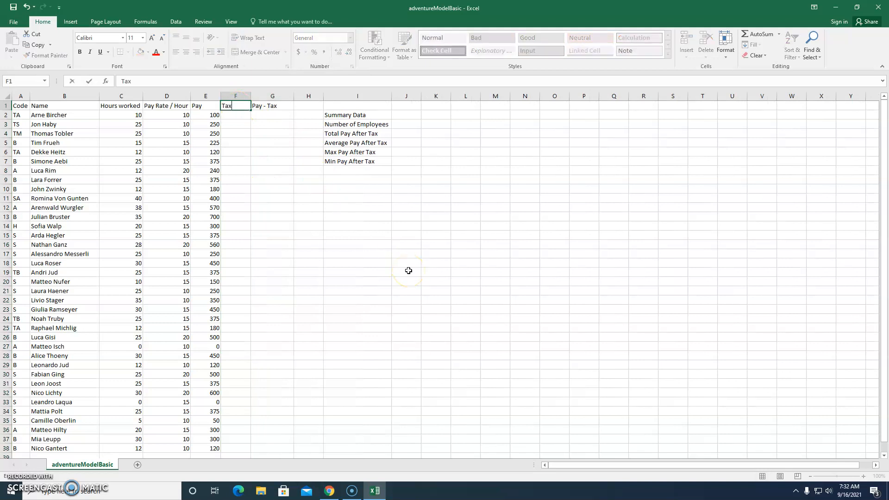
{"action": "key", "text": "Return"}
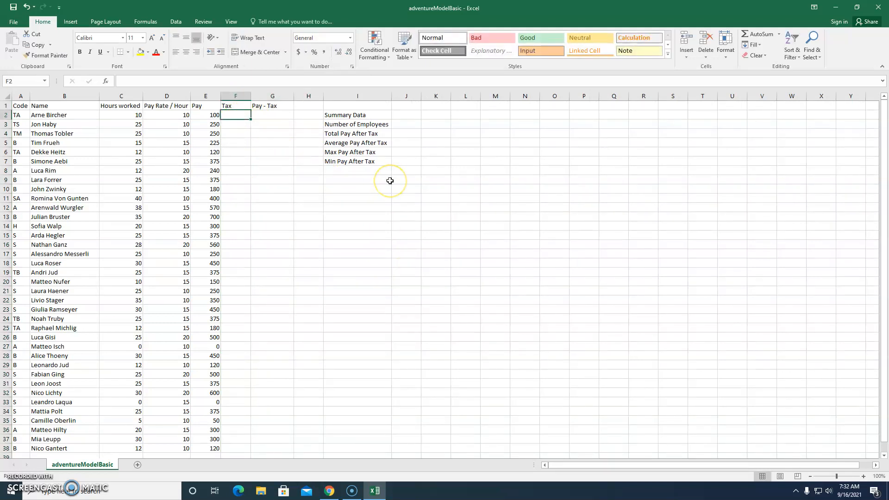
Fill F2:F38 with the tax rate 0.17 and format the range as a percentage.
{"action": "type", "text": "0.17"}
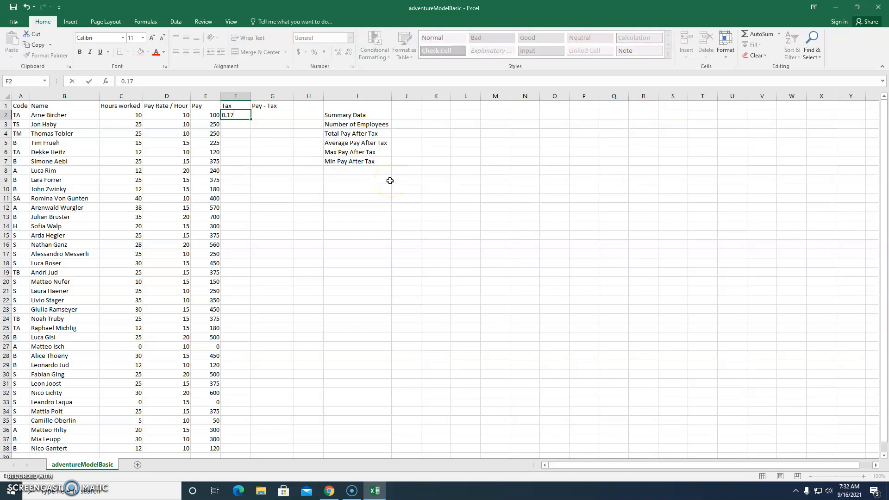
{"action": "left_click", "coordinate": [285, 152]}
{"action": "left_click", "coordinate": [248, 119]}
{"action": "left_click_drag", "start_coordinate": [251, 120], "coordinate": [243, 452]}
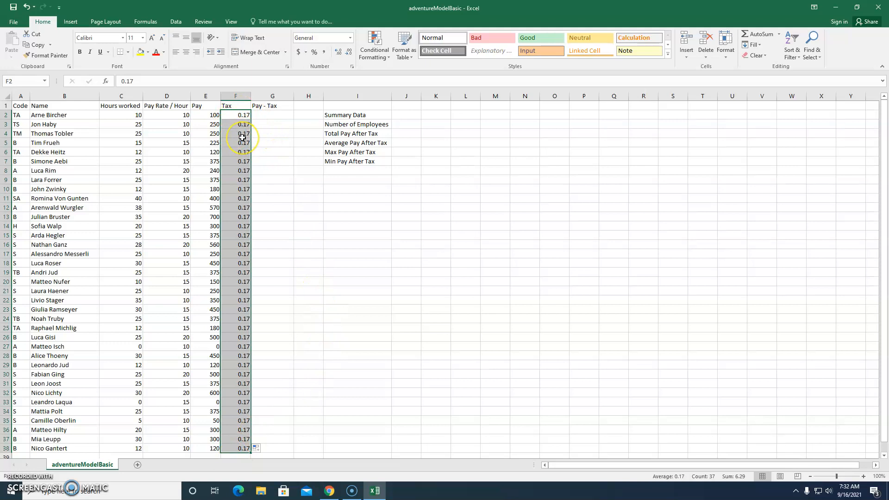
{"action": "left_click", "coordinate": [315, 55]}
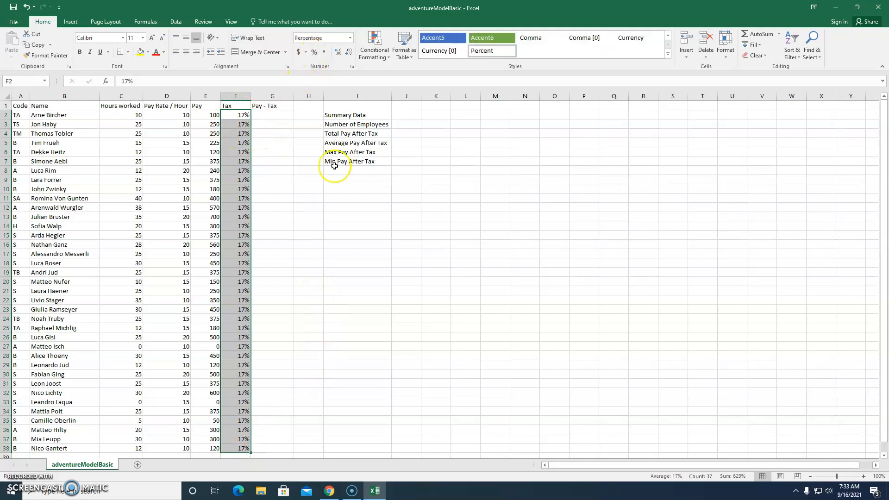
{"action": "left_click", "coordinate": [339, 278]}
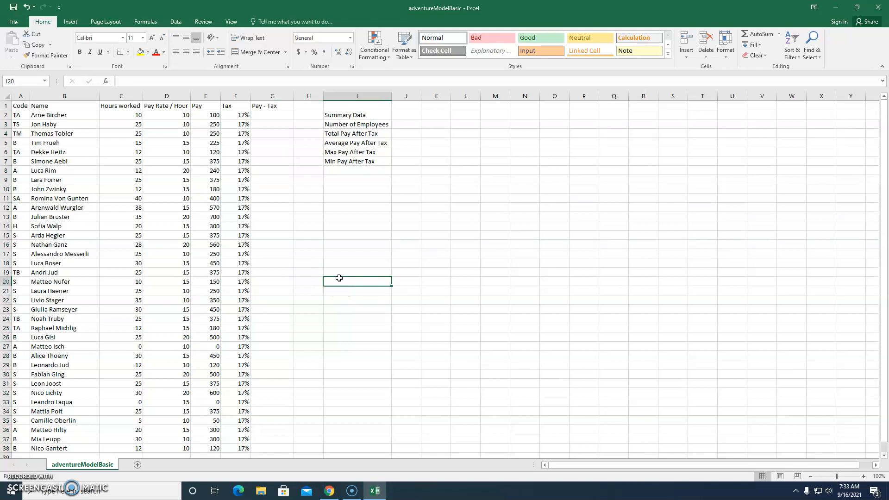
Enter the formula =E2-(E2*F2) in G2 to calculate the first employee's pay after tax.
{"action": "left_click", "coordinate": [269, 115]}
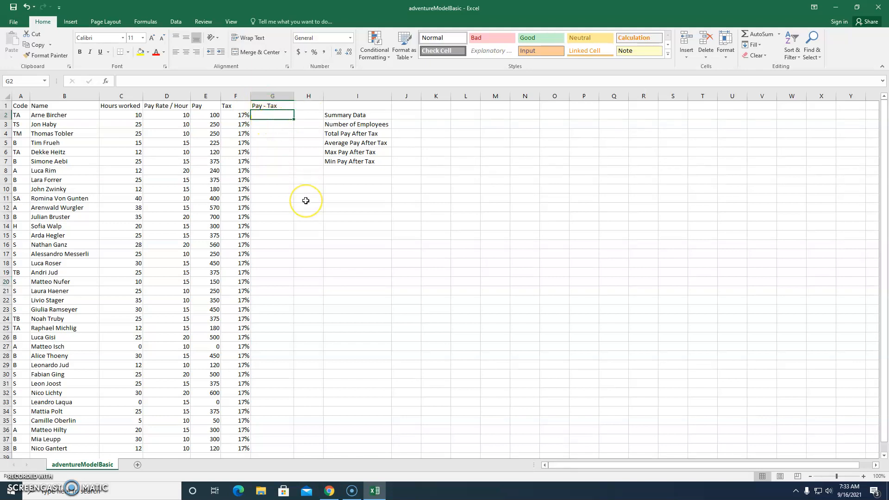
{"action": "type", "text": "="}
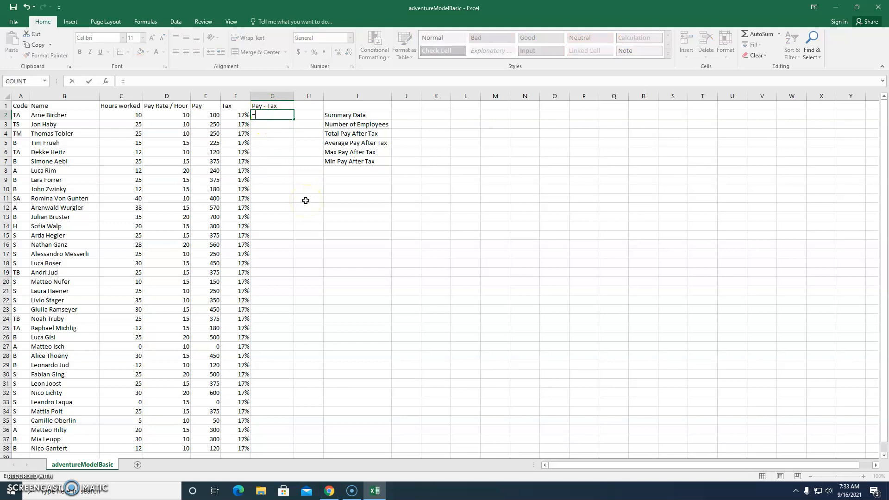
{"action": "left_click", "coordinate": [207, 115]}
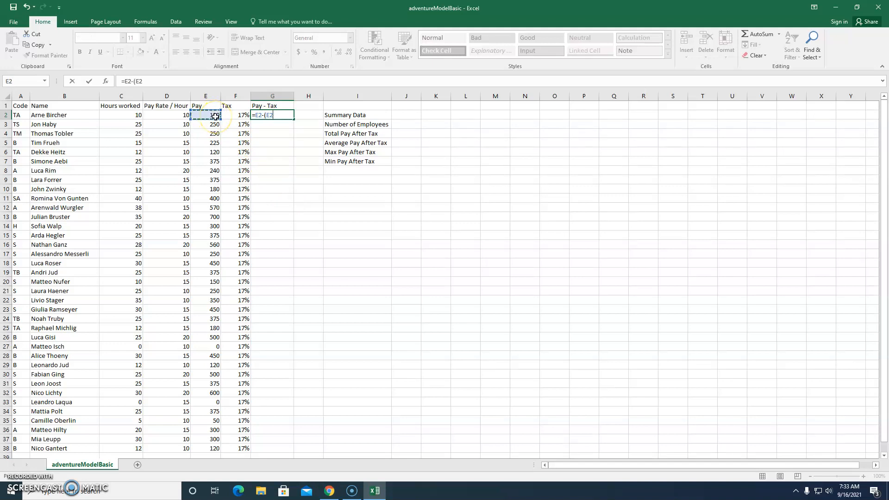
{"action": "left_click", "coordinate": [239, 116]}
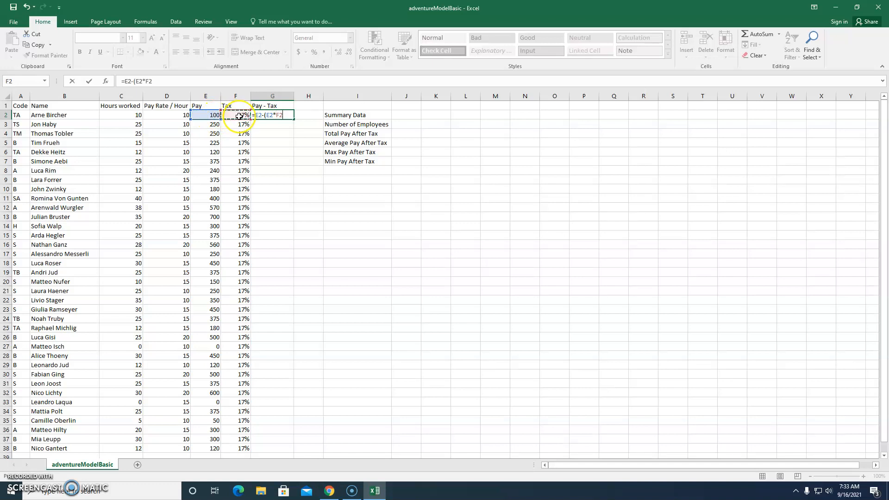
{"action": "type", "text": ")"}
{"action": "key", "text": "Return"}
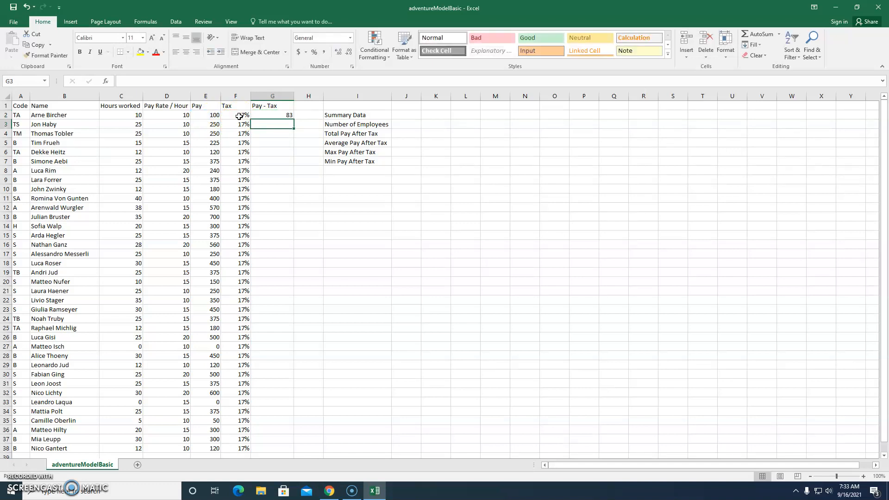
Fill the Pay - Tax formula from G2 down to G38.
{"action": "left_click", "coordinate": [277, 116]}
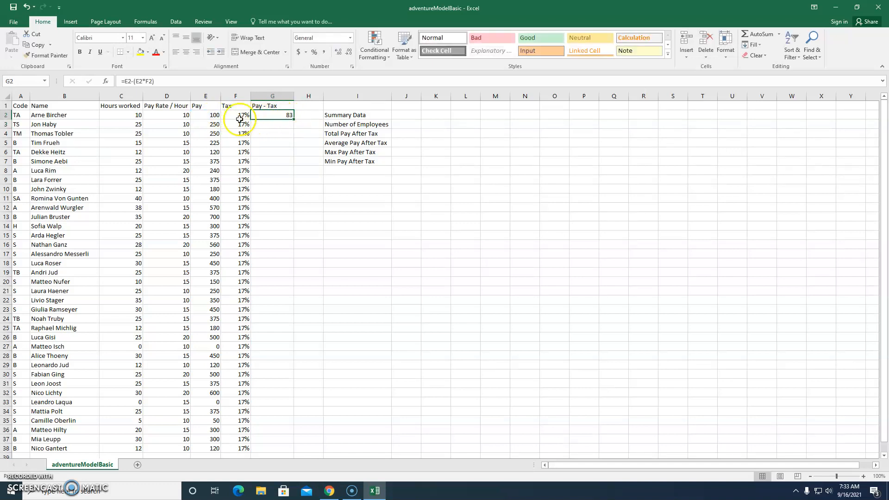
{"action": "left_click", "coordinate": [212, 115]}
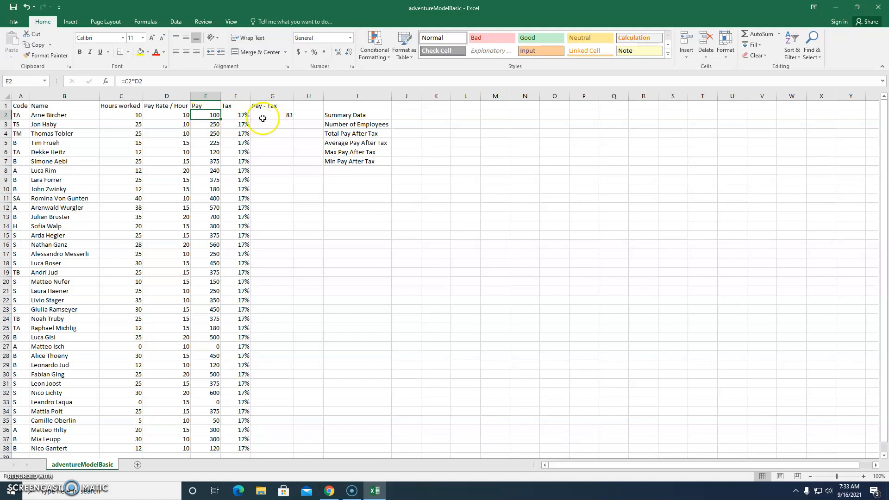
{"action": "left_click", "coordinate": [277, 117]}
{"action": "left_click_drag", "start_coordinate": [294, 122], "coordinate": [300, 450]}
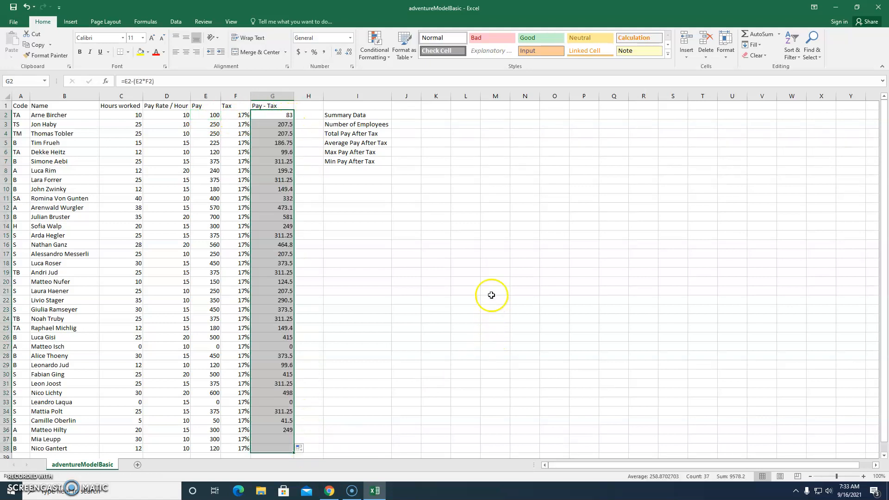
Apply the dollar accounting format to the Pay - Tax values in G2:G38 and the Pay values in E2:E38.
{"action": "left_click", "coordinate": [300, 52]}
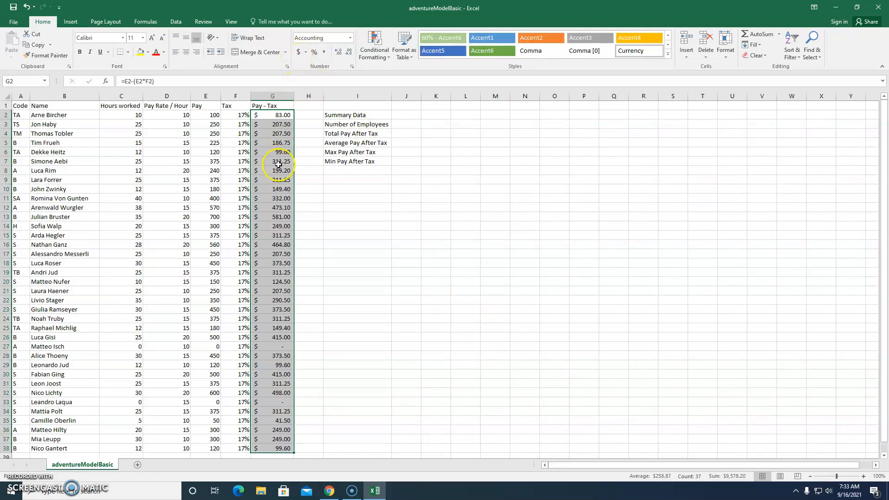
{"action": "left_click_drag", "start_coordinate": [208, 118], "coordinate": [214, 448]}
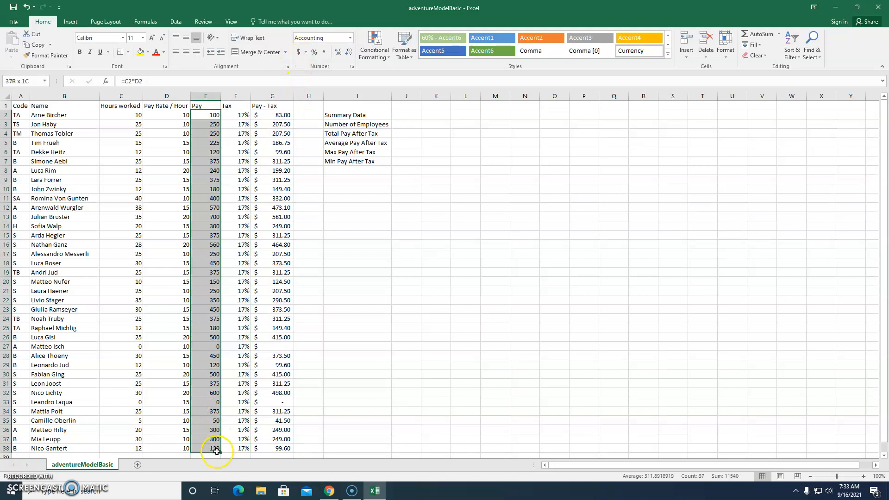
{"action": "left_click", "coordinate": [299, 55]}
{"action": "left_click", "coordinate": [371, 273]}
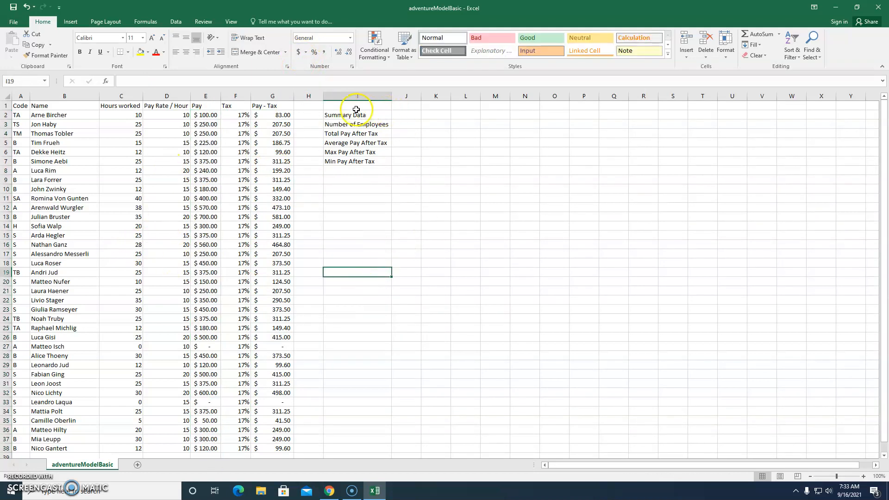
{"action": "left_click", "coordinate": [403, 115]}
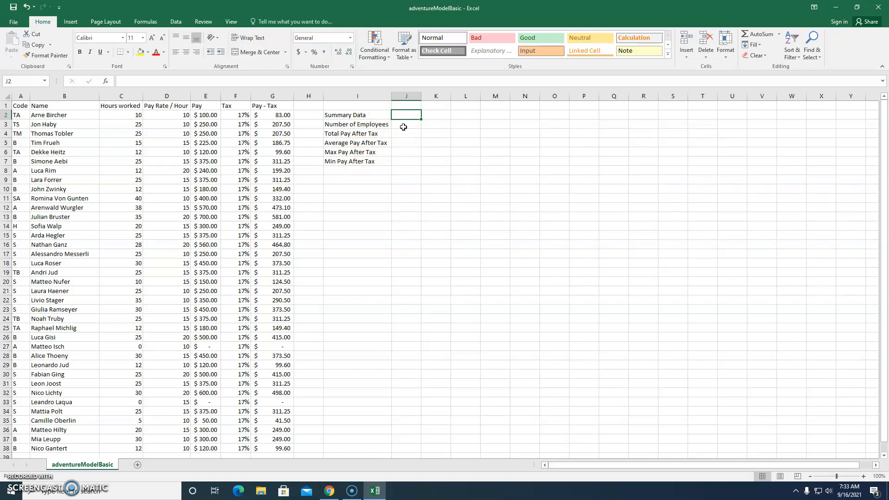
{"action": "left_click", "coordinate": [407, 125]}
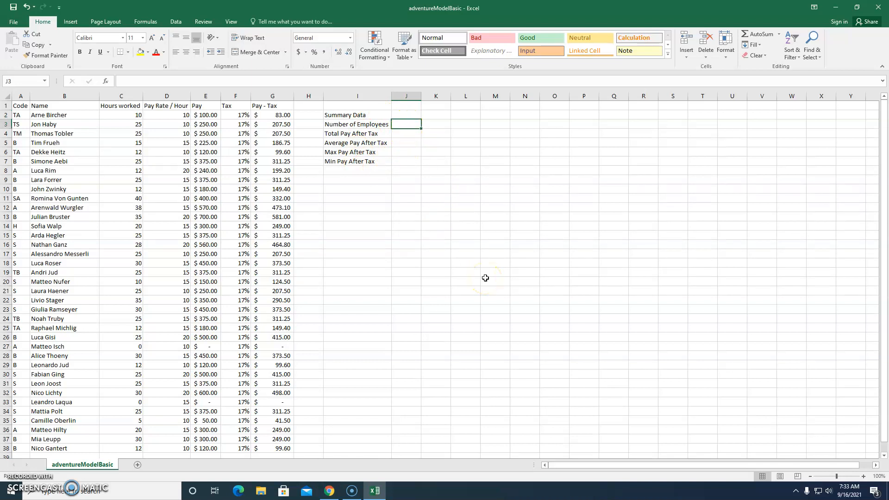
{"action": "type", "text": "="}
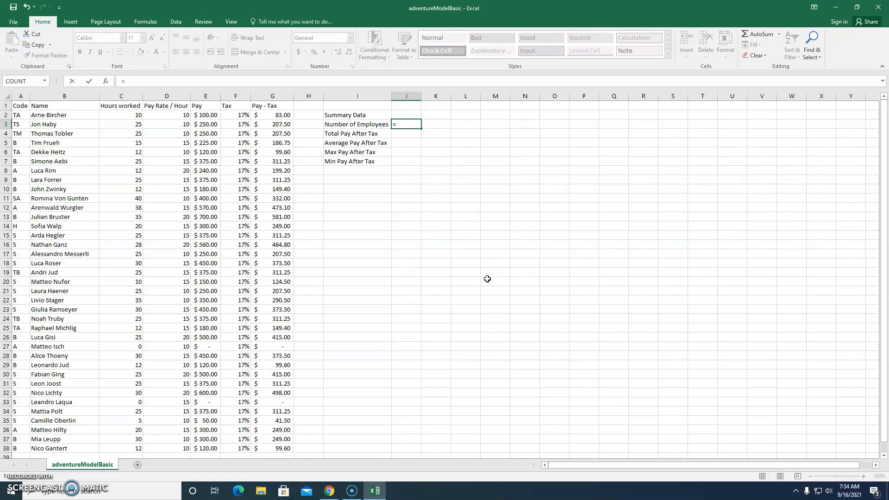
{"action": "key", "text": "Escape"}
{"action": "left_click", "coordinate": [506, 207]}
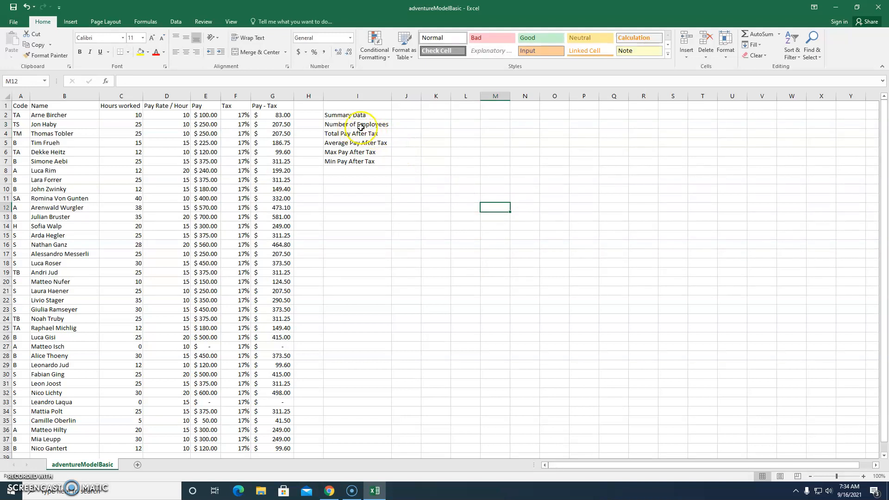
Try to build a COUNTA formula in J3 from the separate name cells B2, B3, B4 and B5.
{"action": "left_click", "coordinate": [415, 123]}
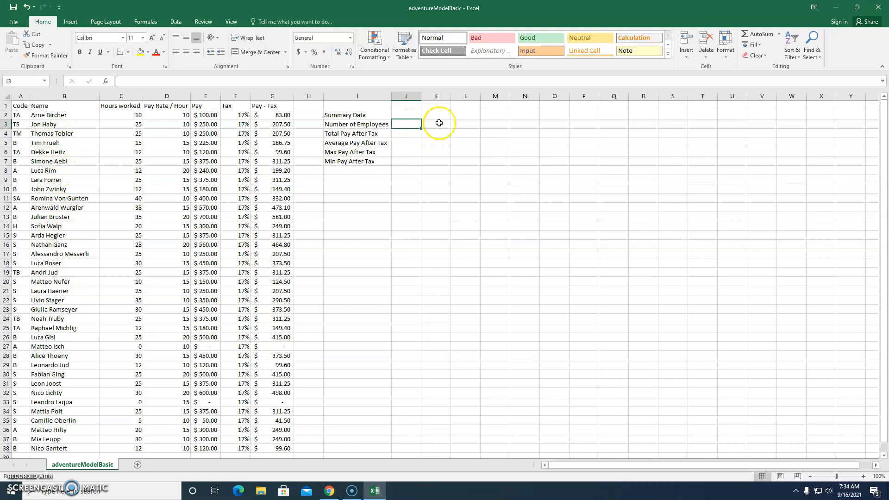
{"action": "type", "text": "="}
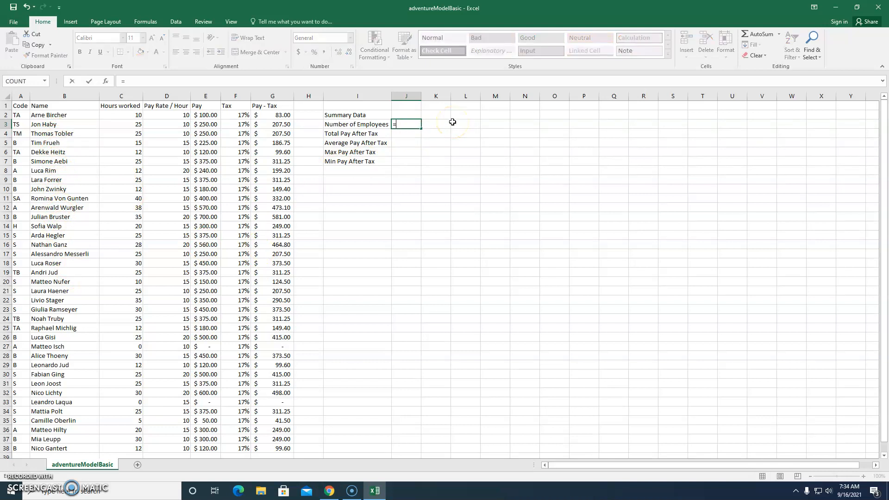
{"action": "type", "text": "count"}
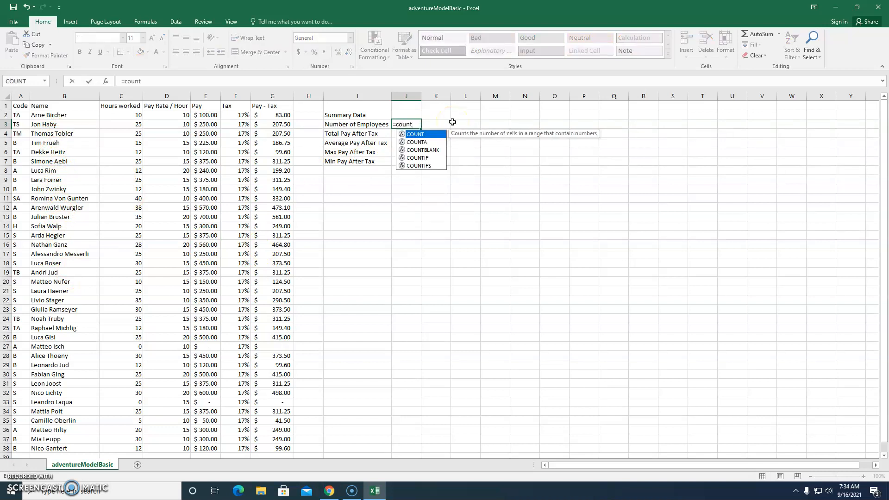
{"action": "type", "text": "a"}
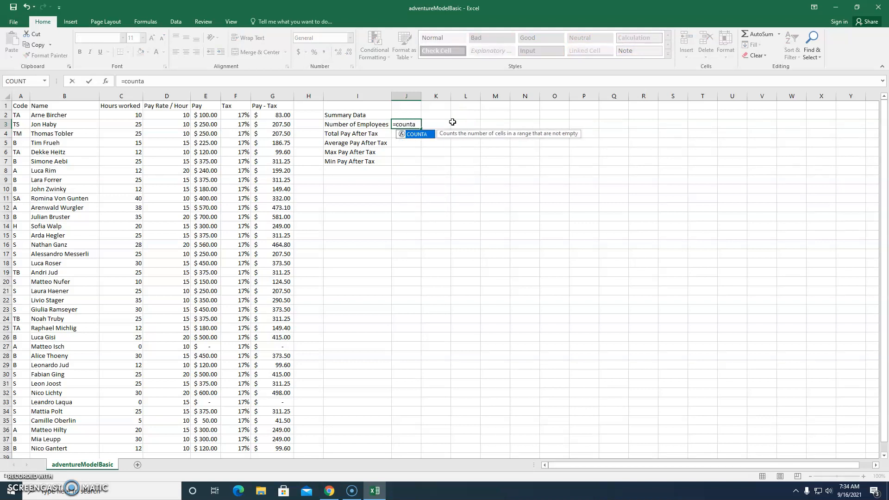
{"action": "type", "text": "("}
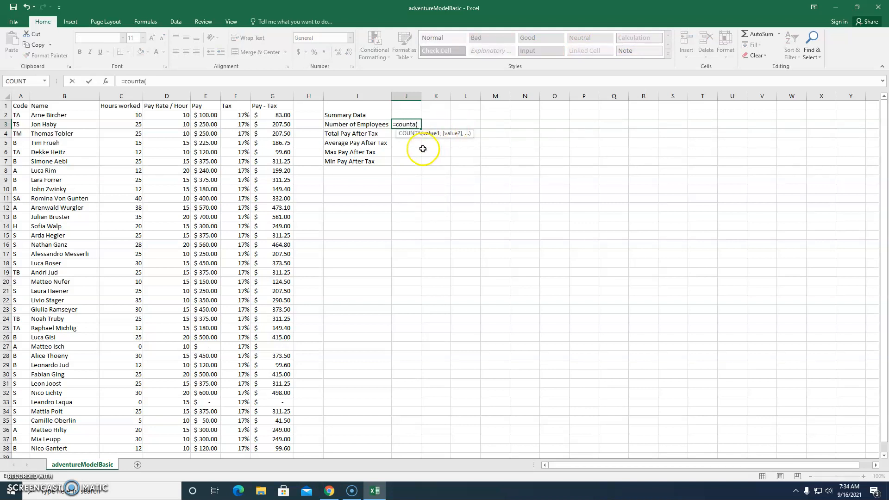
{"action": "left_click", "coordinate": [434, 138]}
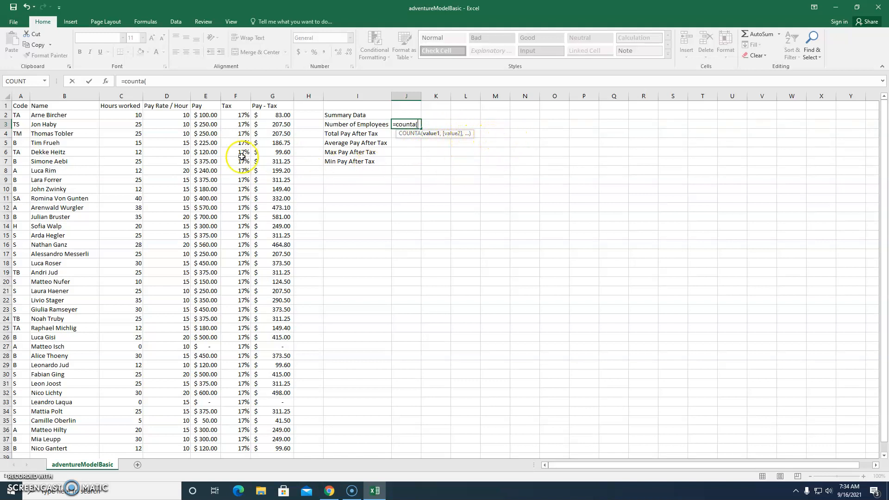
{"action": "left_click", "coordinate": [67, 116]}
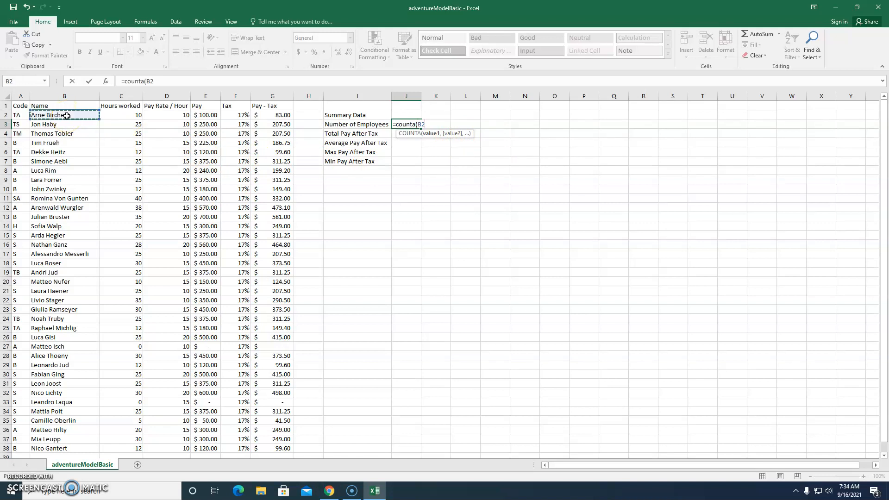
{"action": "type", "text": ","}
{"action": "left_click", "coordinate": [67, 123]}
{"action": "type", "text": ","}
{"action": "left_click", "coordinate": [67, 131]}
{"action": "type", "text": ","}
{"action": "left_click", "coordinate": [68, 141]}
{"action": "type", "text": ","}
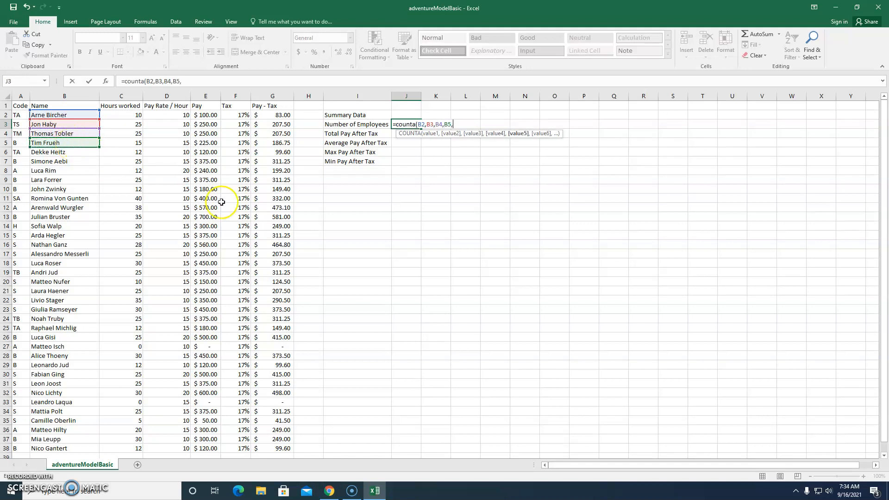
{"action": "key", "text": "Escape"}
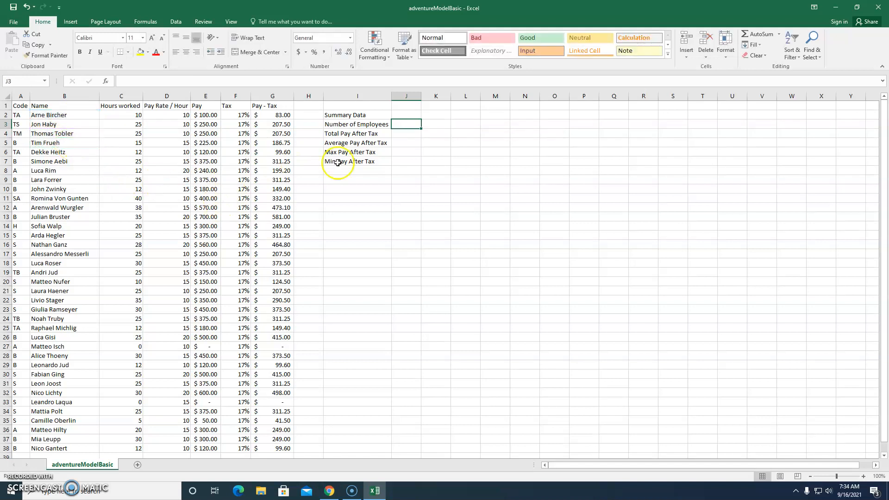
Enter the formula =COUNTA(B2:B38) in J3 to count the number of employees.
{"action": "left_click", "coordinate": [409, 160]}
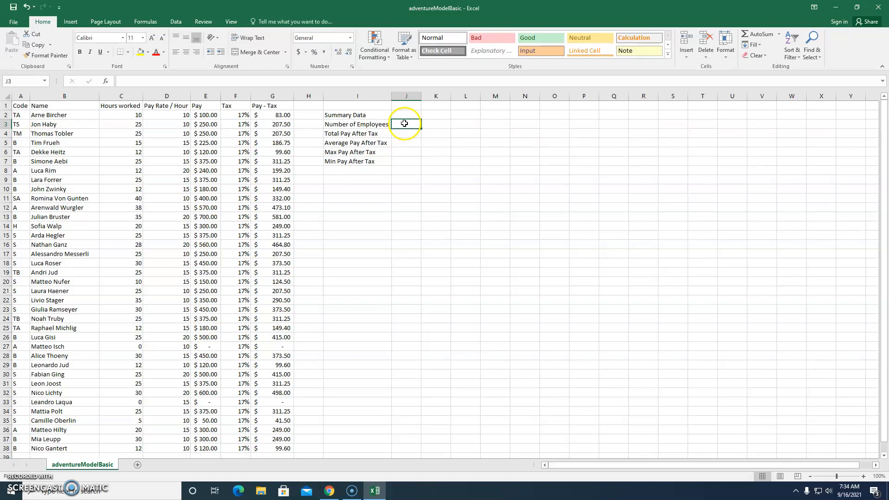
{"action": "type", "text": "=counta"}
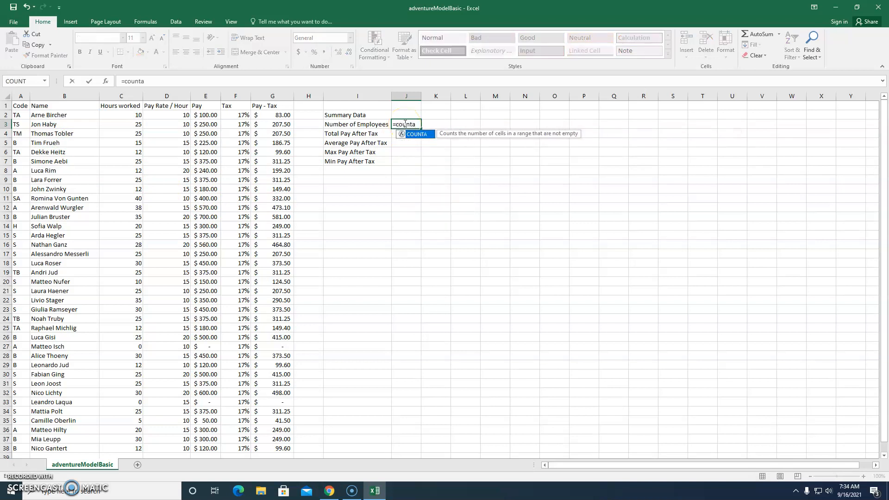
{"action": "type", "text": "("}
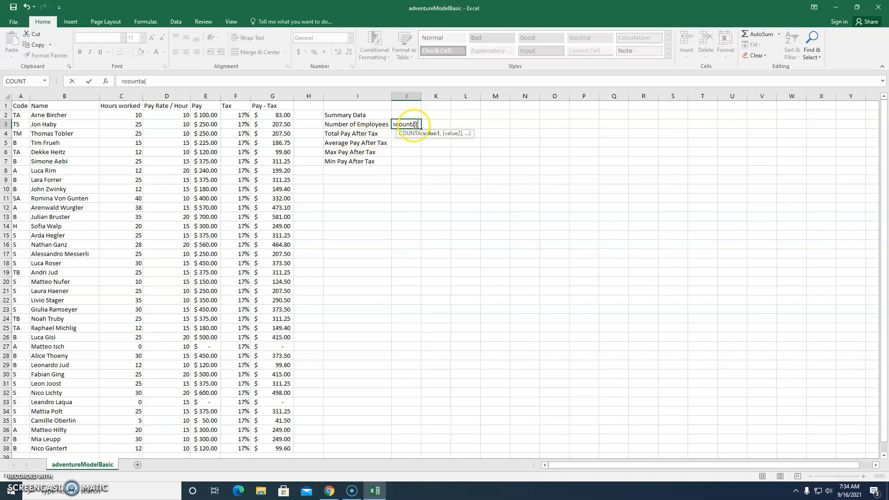
{"action": "left_click_drag", "start_coordinate": [68, 115], "coordinate": [66, 419]}
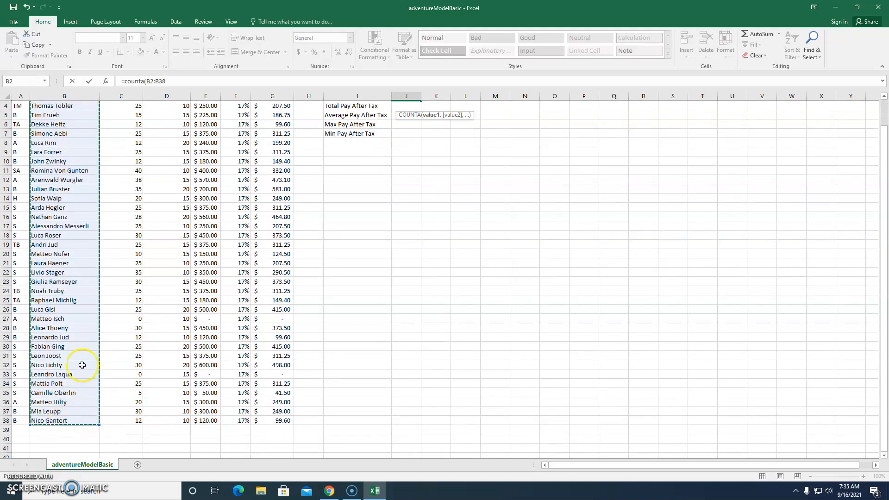
{"action": "scroll", "coordinate": [82, 365], "scroll_direction": "up", "scroll_amount": 1}
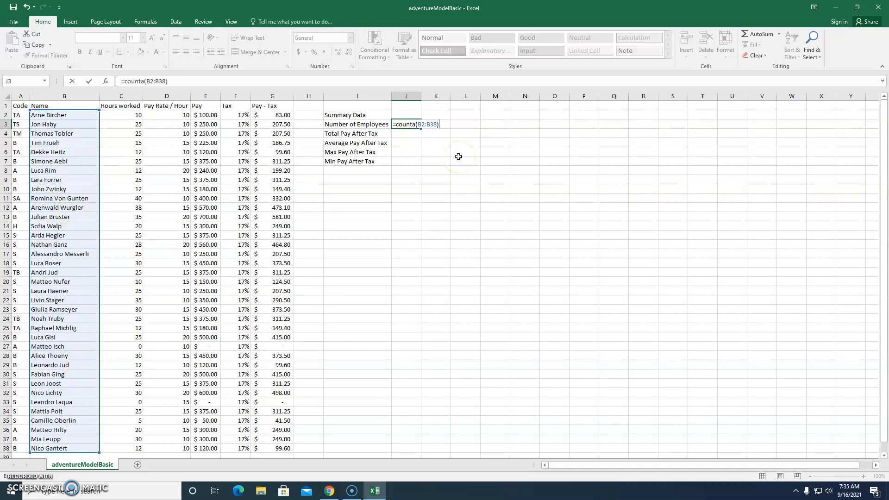
{"action": "key", "text": "Return"}
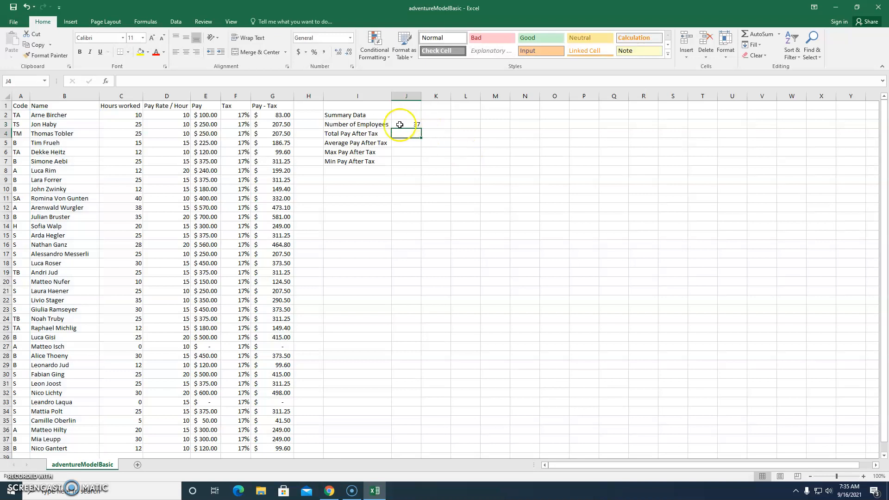
{"action": "left_click", "coordinate": [446, 179]}
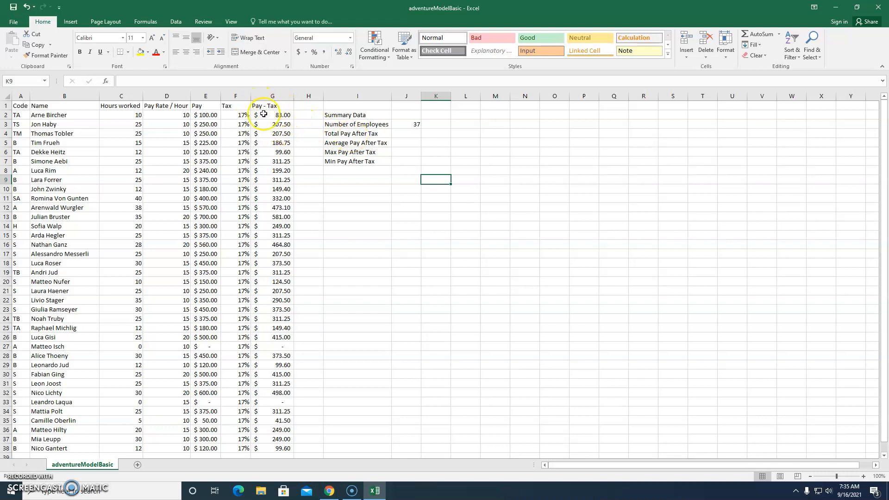
Enter the formula =SUM(G2:G38) in J4 to calculate the total pay after tax.
{"action": "left_click", "coordinate": [408, 133]}
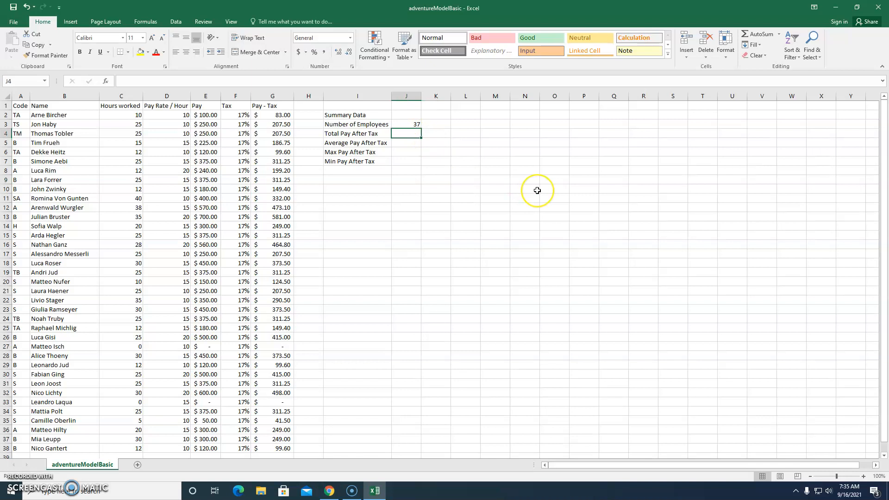
{"action": "type", "text": "="}
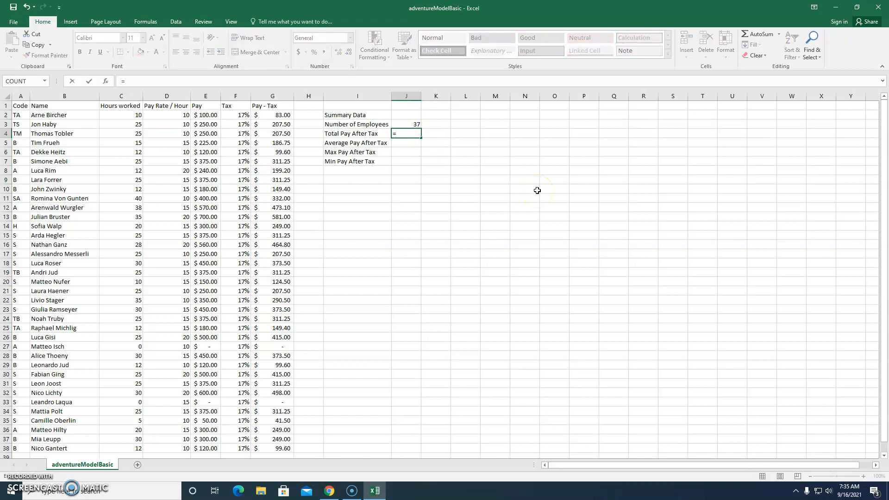
{"action": "type", "text": "sum"}
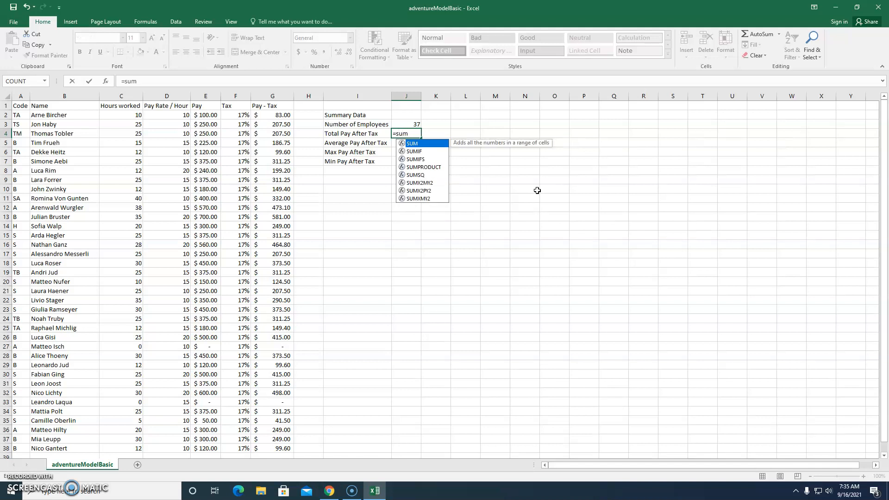
{"action": "double_click", "coordinate": [412, 143]}
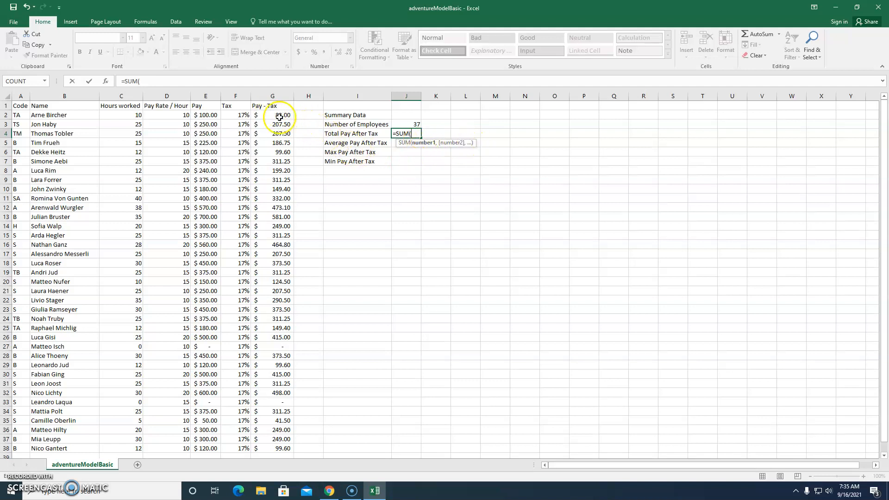
{"action": "left_click_drag", "start_coordinate": [281, 115], "coordinate": [277, 451]}
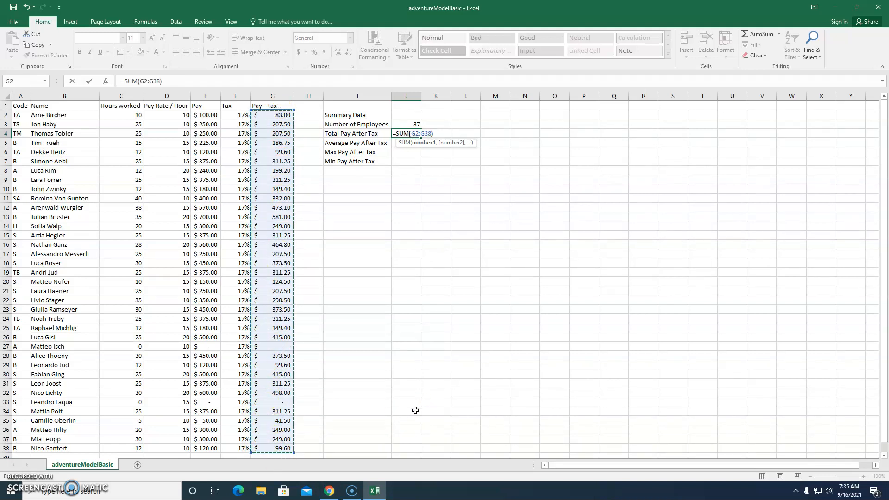
{"action": "key", "text": "Return"}
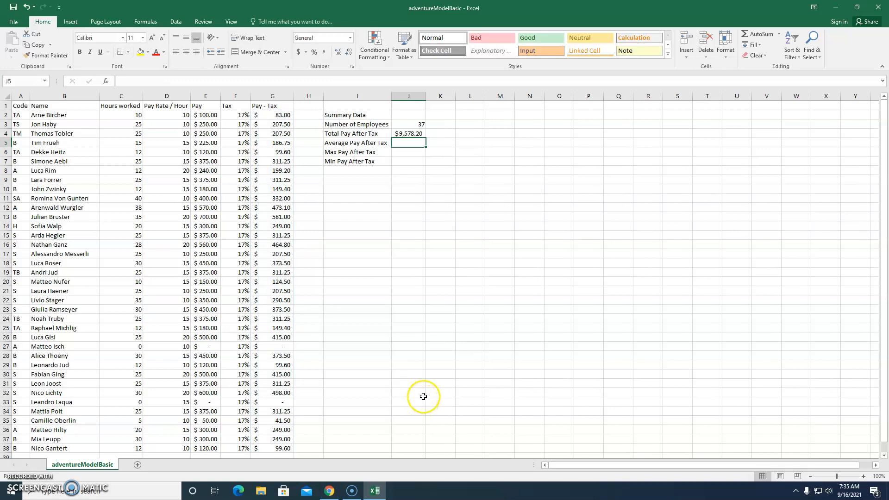
{"action": "left_click", "coordinate": [446, 177]}
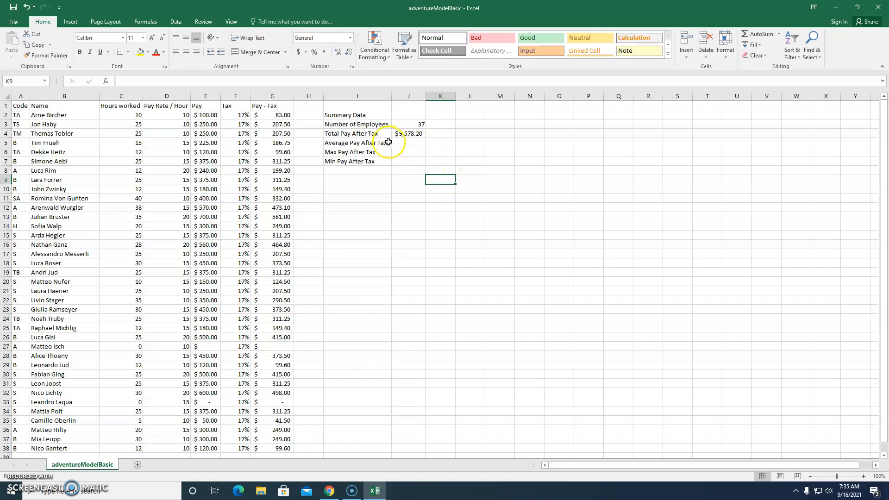